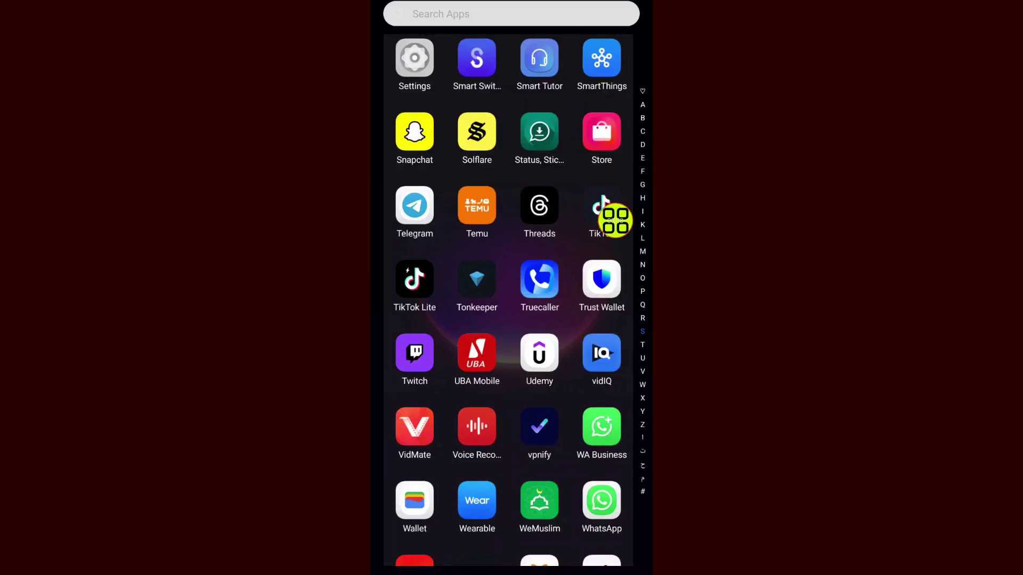
Open Settings from the app drawer and rerun the 'build number' search.
{"action": "left_click_drag", "start_coordinate": [643, 150], "coordinate": [388, 136]}
{"action": "left_click", "coordinate": [414, 58]}
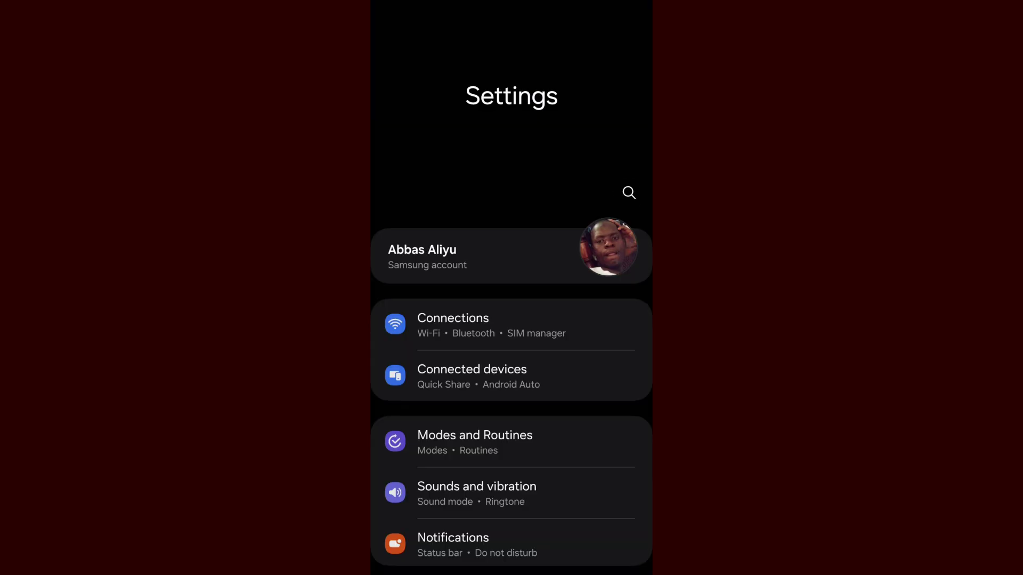
{"action": "left_click", "coordinate": [629, 193]}
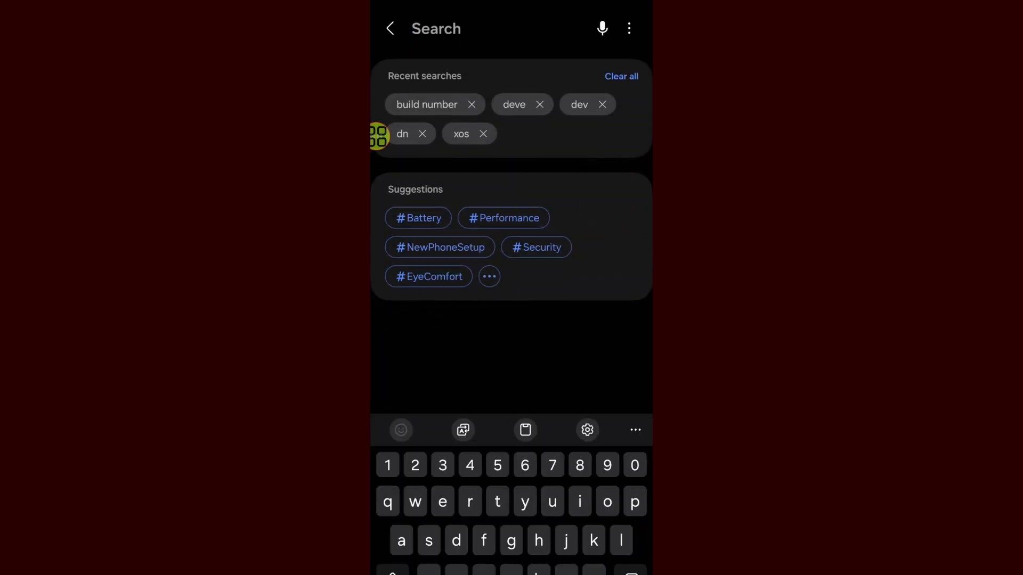
{"action": "left_click", "coordinate": [426, 105]}
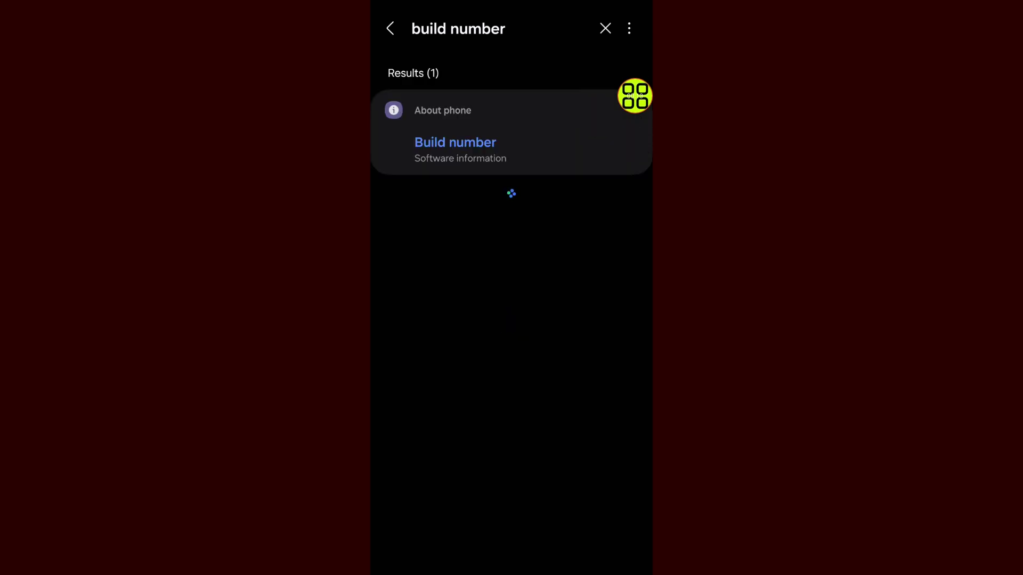
Tap Build number in Software information until developer mode is enabled, then go back.
{"action": "left_click", "coordinate": [480, 148]}
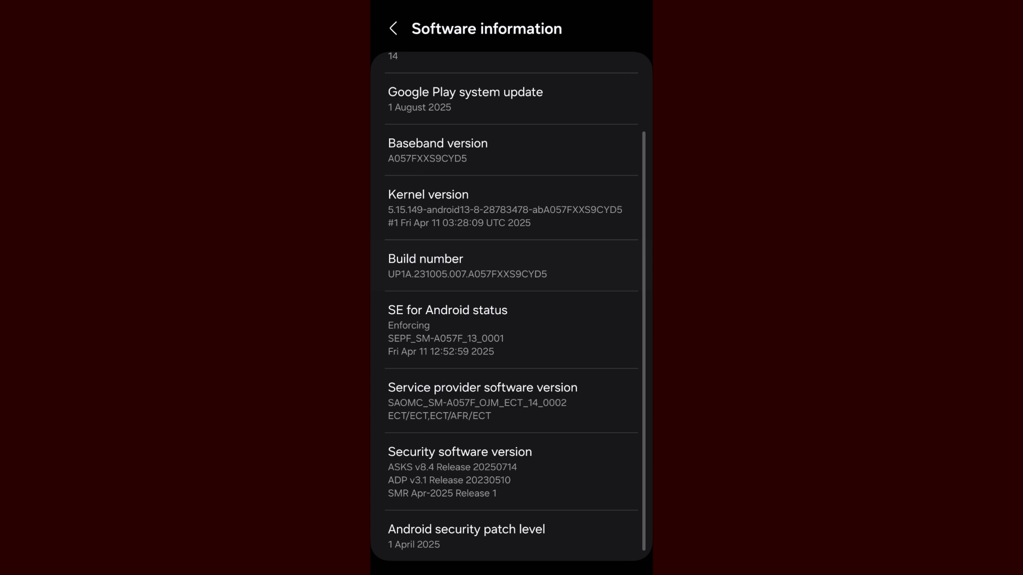
{"action": "left_click", "coordinate": [512, 266]}
{"action": "left_click", "coordinate": [512, 266]}
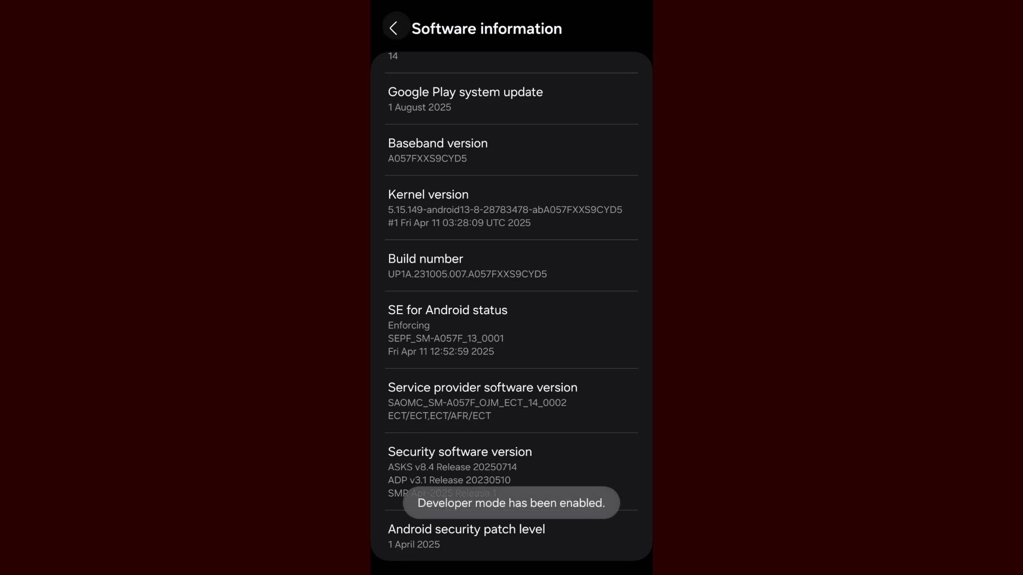
{"action": "left_click", "coordinate": [393, 28]}
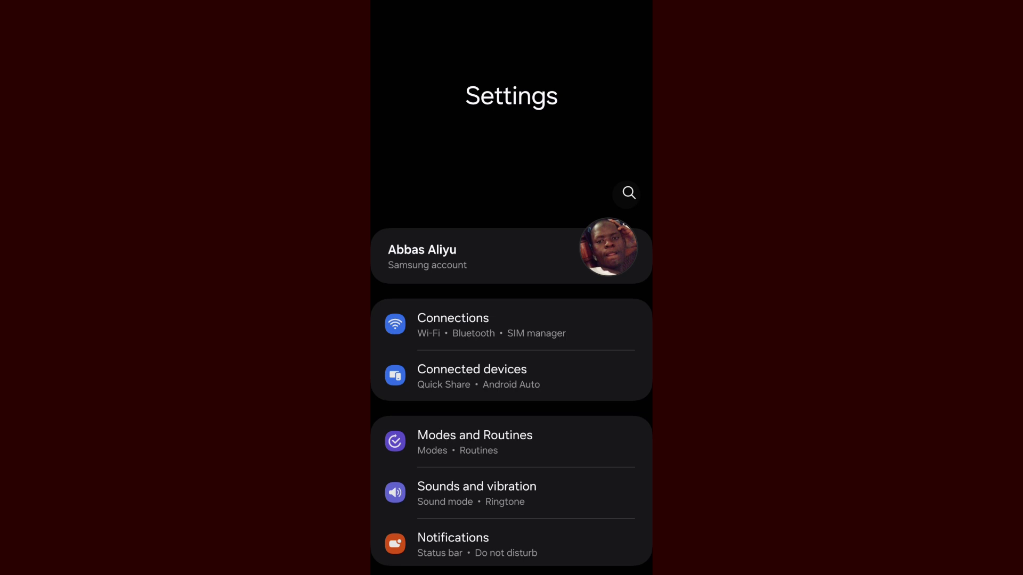
{"action": "left_click", "coordinate": [629, 193]}
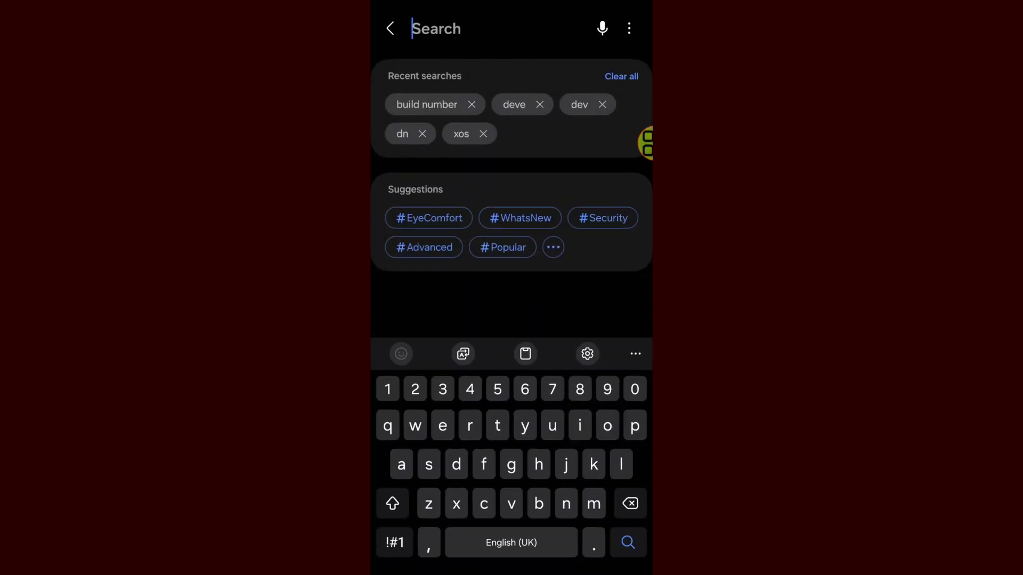
{"action": "left_click", "coordinate": [391, 28]}
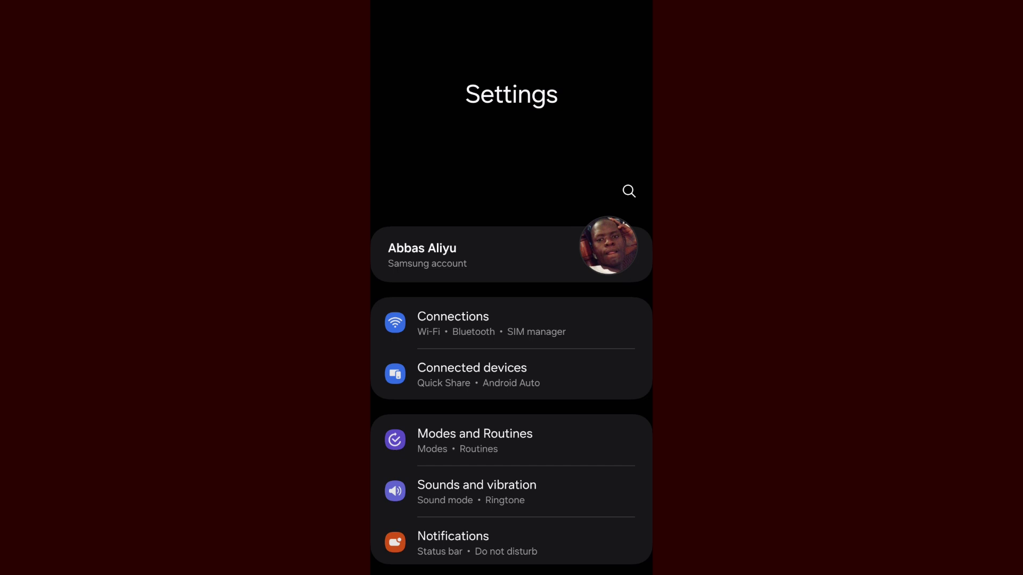
{"action": "scroll", "coordinate": [511, 360], "scroll_direction": "down", "scroll_amount": 5}
{"action": "scroll", "coordinate": [511, 360], "scroll_direction": "down", "scroll_amount": 10}
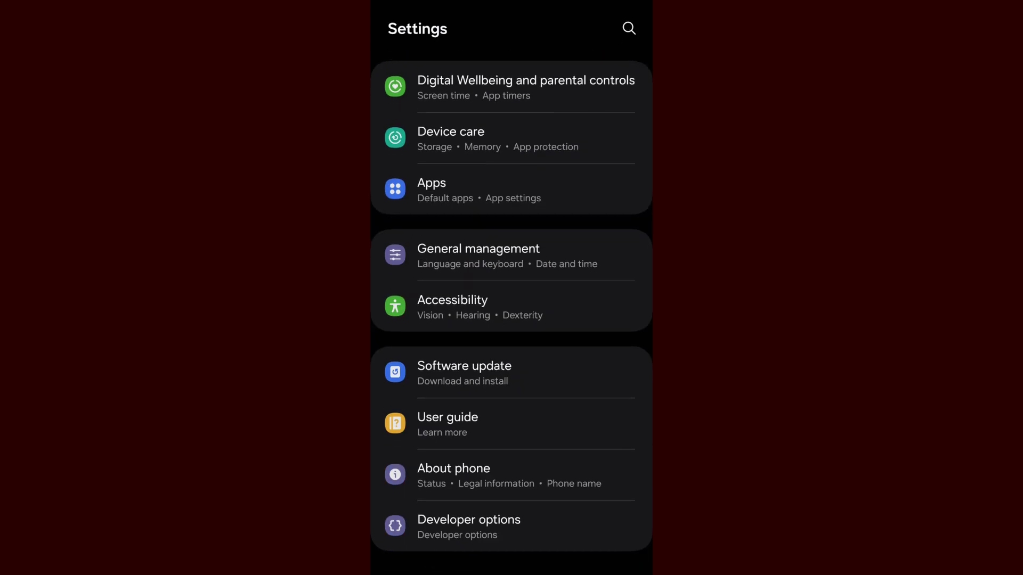
Turn on the OEM unlocking toggle in Developer options.
{"action": "left_click", "coordinate": [512, 526]}
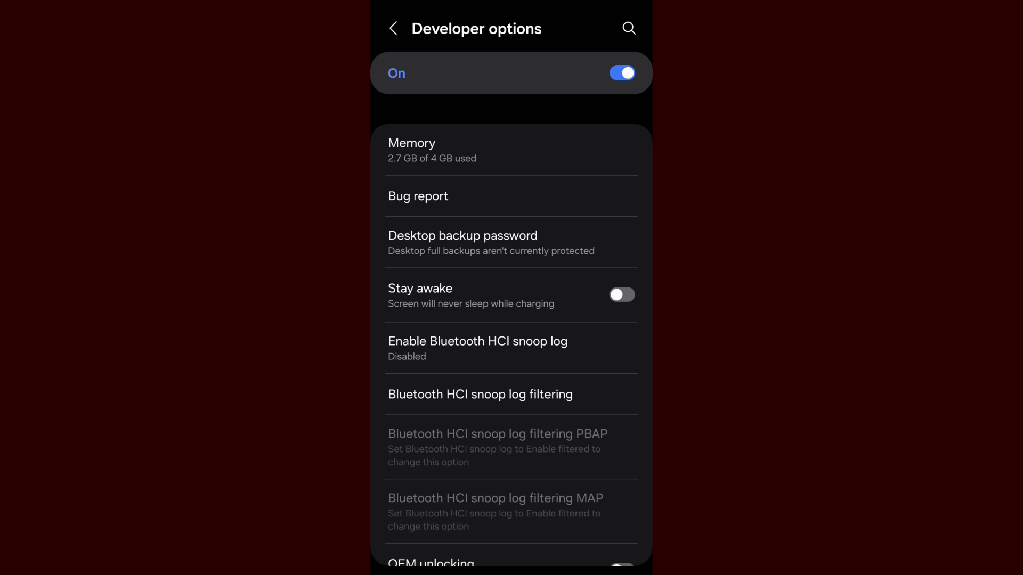
{"action": "scroll", "coordinate": [511, 343], "scroll_direction": "down", "scroll_amount": 3}
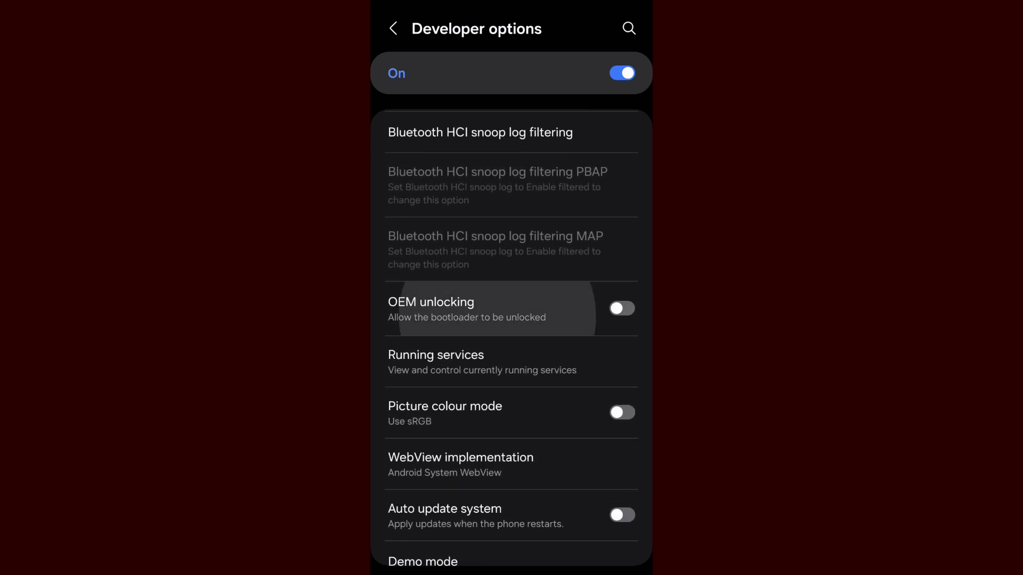
{"action": "scroll", "coordinate": [512, 308], "scroll_direction": "down", "scroll_amount": 1}
{"action": "left_click", "coordinate": [621, 307]}
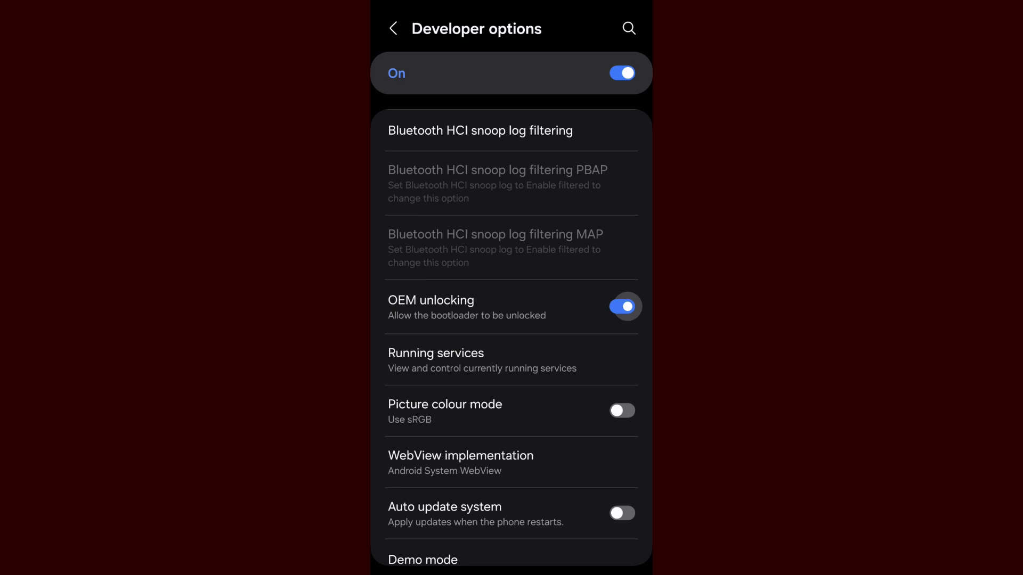